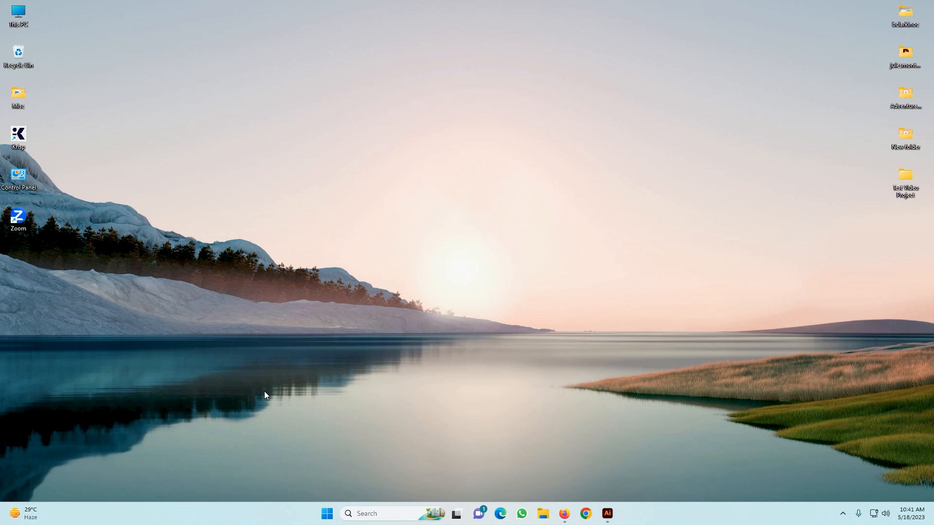
# Switch to Illustrator and start a new document measured in pixels, 4500 px wide and 5800 px high.
pyautogui.click(607, 514)
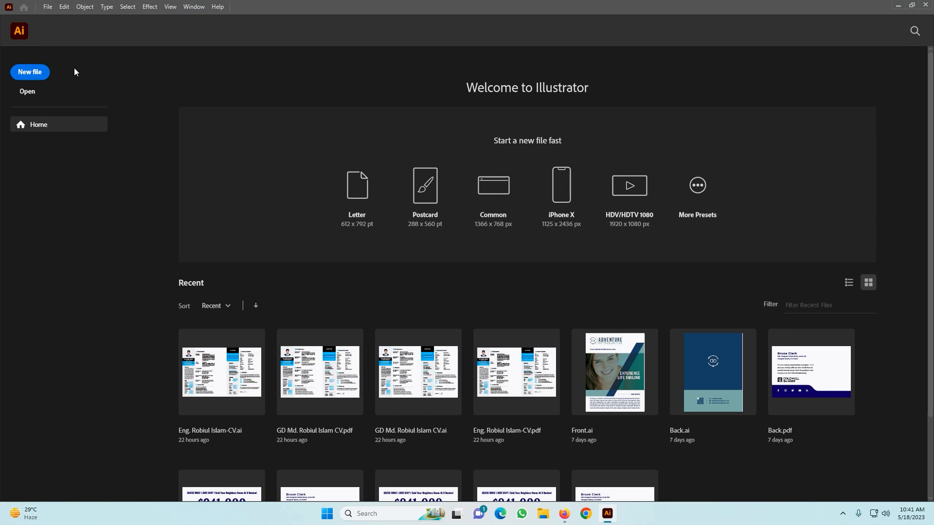
pyautogui.click(32, 73)
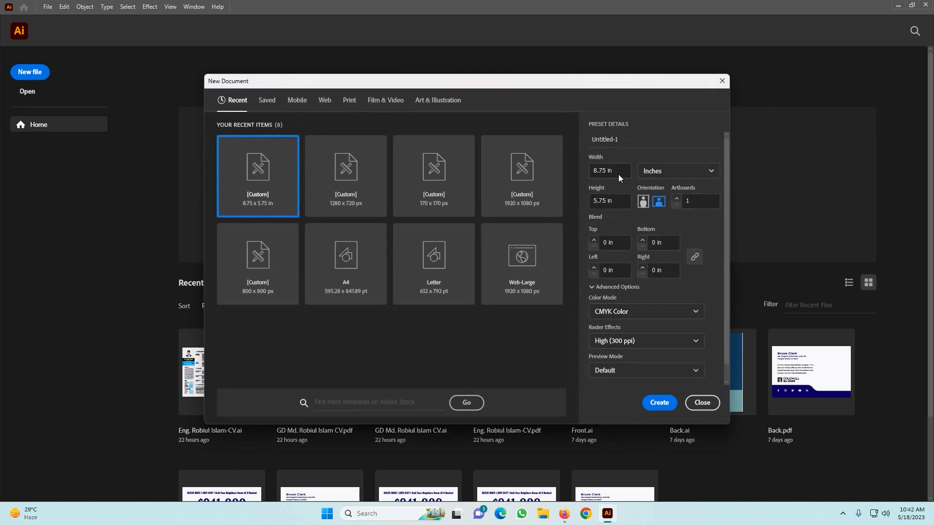
pyautogui.click(650, 172)
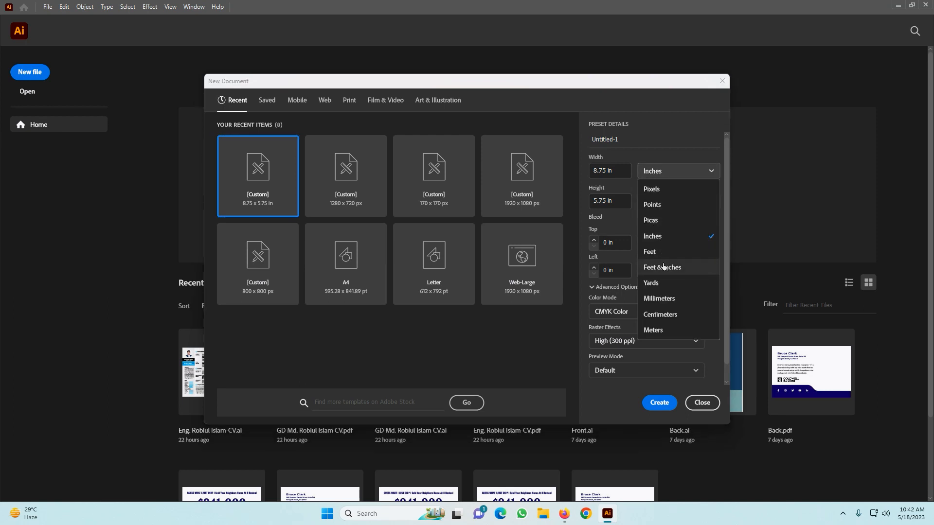
pyautogui.click(653, 190)
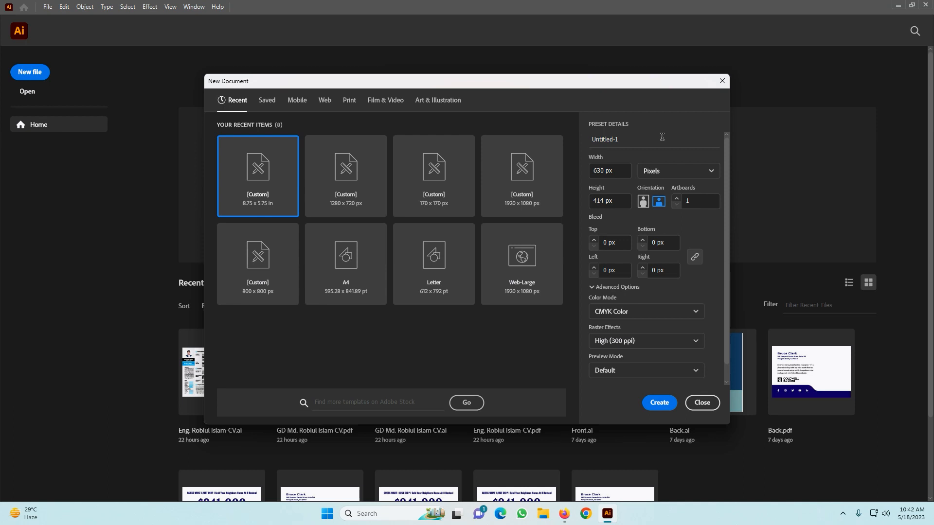
pyautogui.moveTo(625, 172); pyautogui.dragTo(591, 172)
pyautogui.write('458')
pyautogui.write('00')
pyautogui.press('Tab')
pyautogui.press('Tab')
pyautogui.write('5800')
pyautogui.click(618, 217)
# Set the new document's color mode to RGB Color and create it.
pyautogui.click(627, 313)
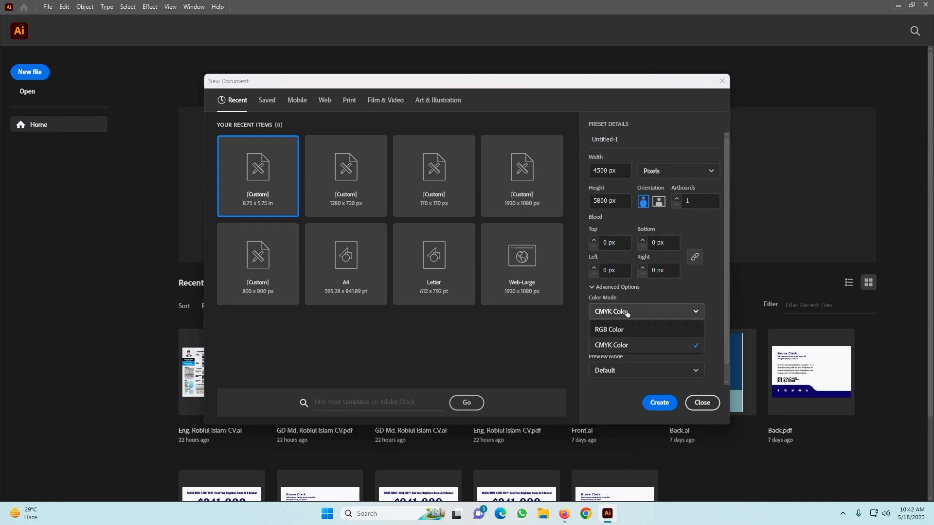
pyautogui.click(617, 330)
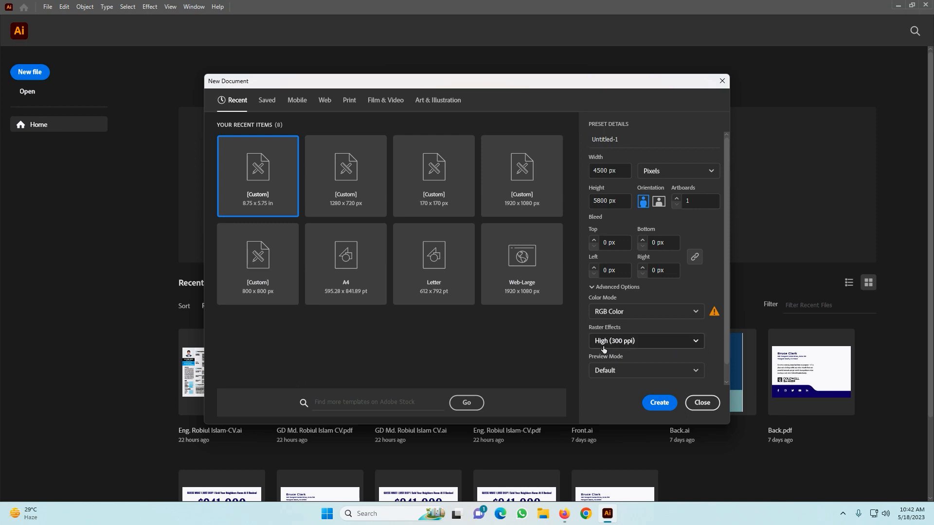
pyautogui.scroll(-1, 711, 354)
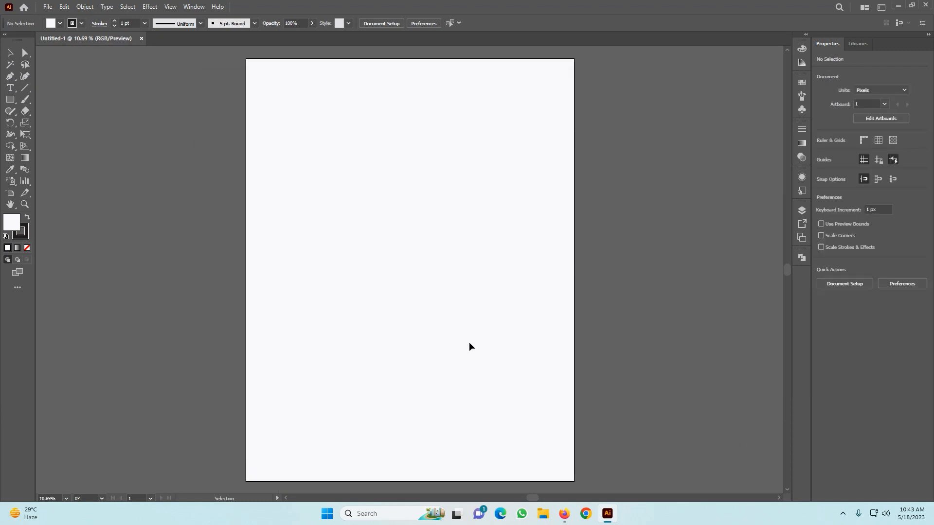
# Draw a 4500 x 5800 px rectangle starting inside the artboard.
pyautogui.press('z')
pyautogui.moveTo(508, 283); pyautogui.dragTo(401, 389)
pyautogui.press('space')
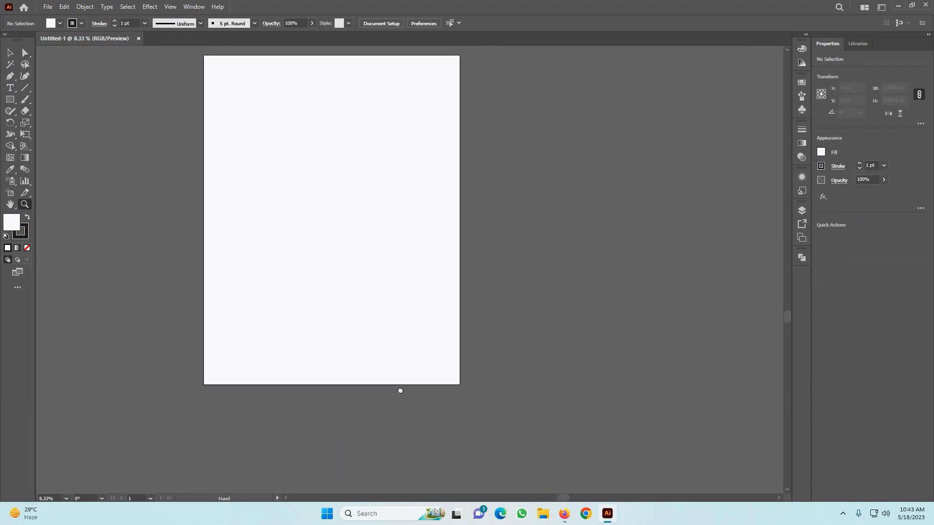
pyautogui.moveTo(472, 339); pyautogui.dragTo(400, 365)
pyautogui.moveTo(416, 324); pyautogui.dragTo(407, 357)
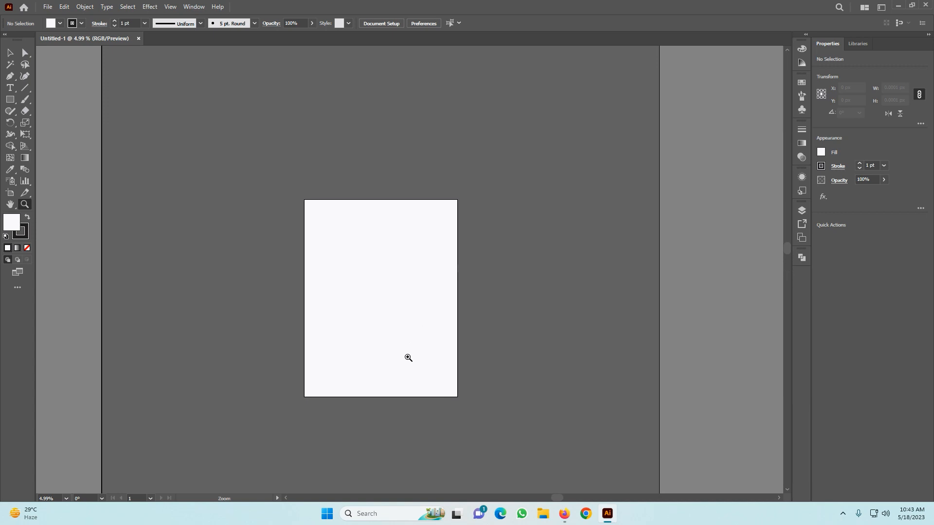
pyautogui.moveTo(381, 289); pyautogui.dragTo(392, 300)
pyautogui.press('space')
pyautogui.moveTo(363, 236); pyautogui.dragTo(392, 277)
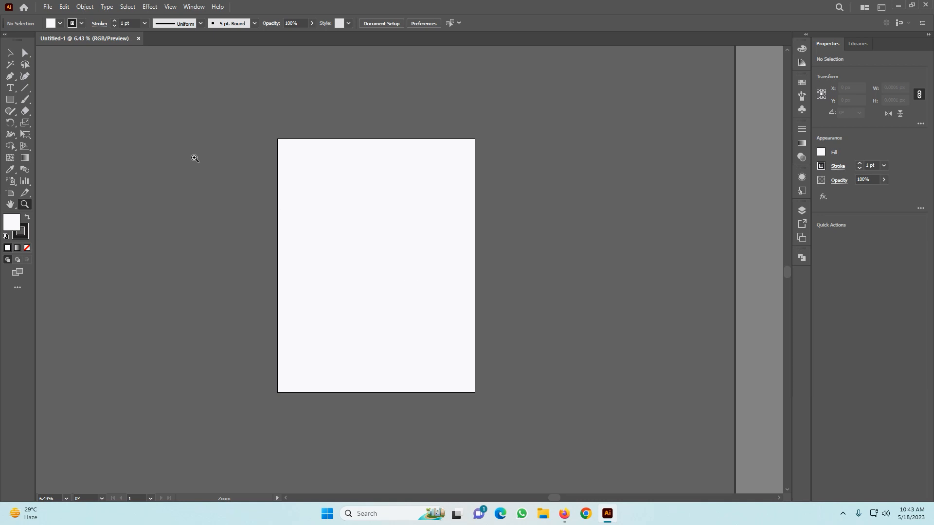
pyautogui.press('v')
pyautogui.press('m')
pyautogui.click(354, 192)
pyautogui.write('4500')
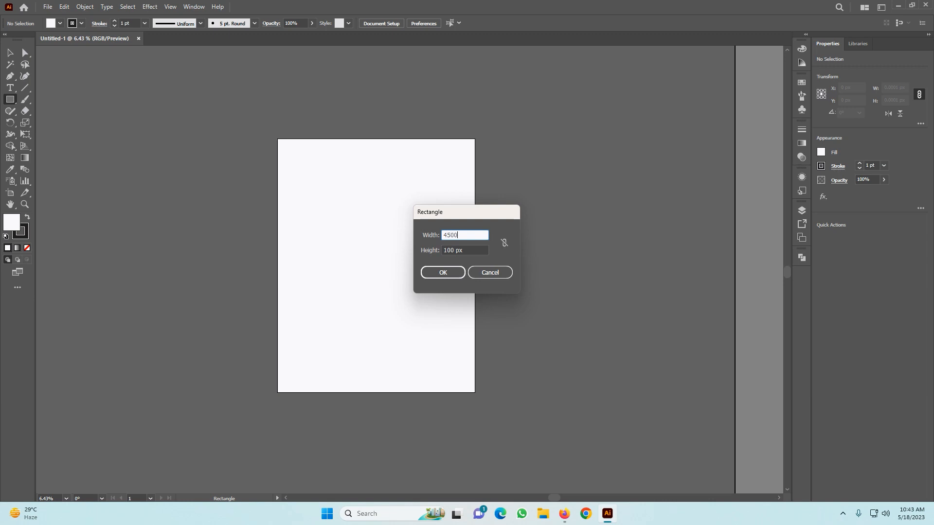
pyautogui.press('Tab')
pyautogui.write('5800')
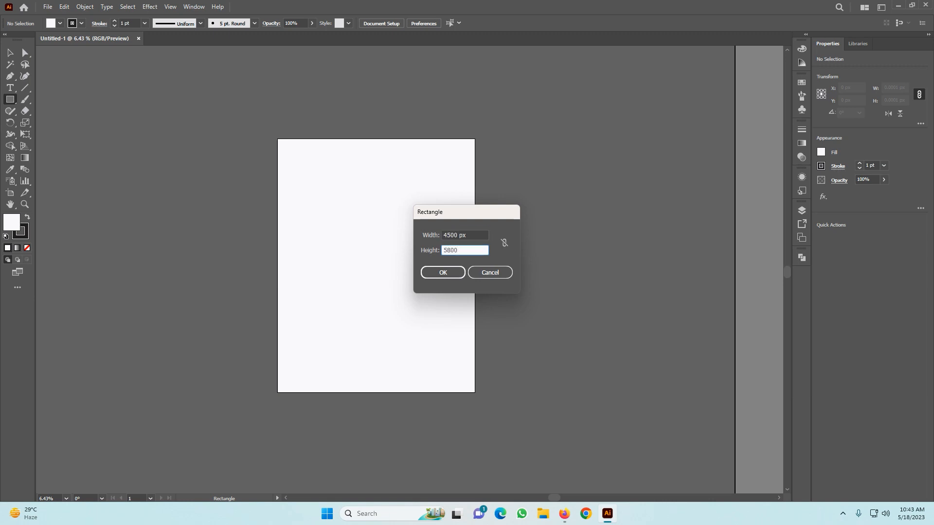
pyautogui.press('Return')
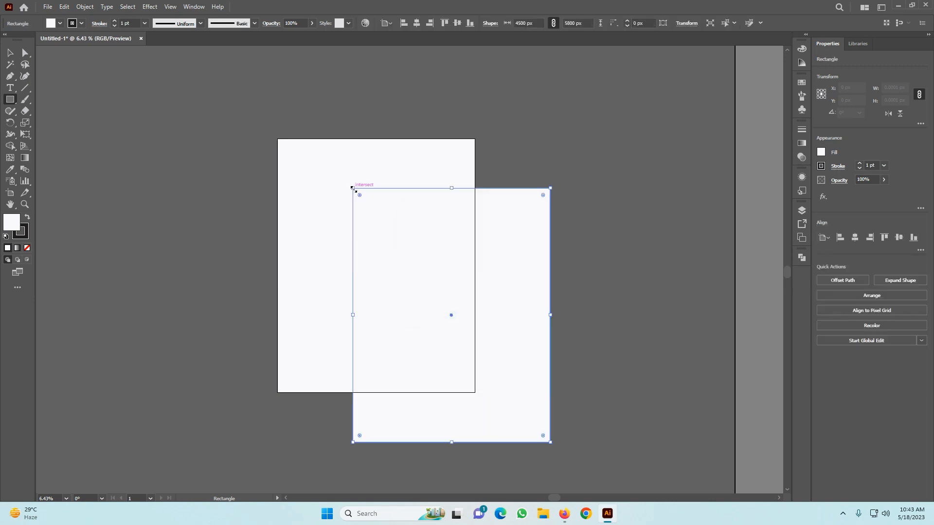
# Fill the new rectangle with black.
pyautogui.click(802, 49)
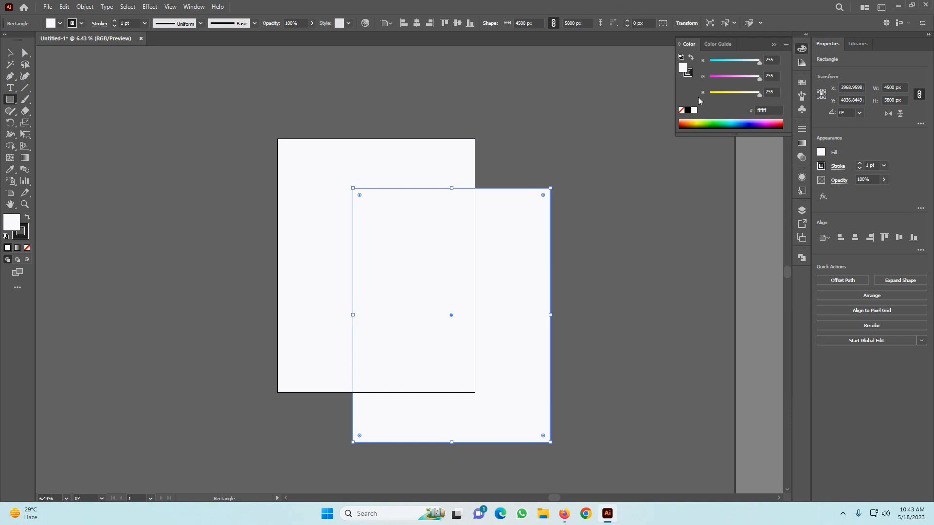
pyautogui.click(688, 110)
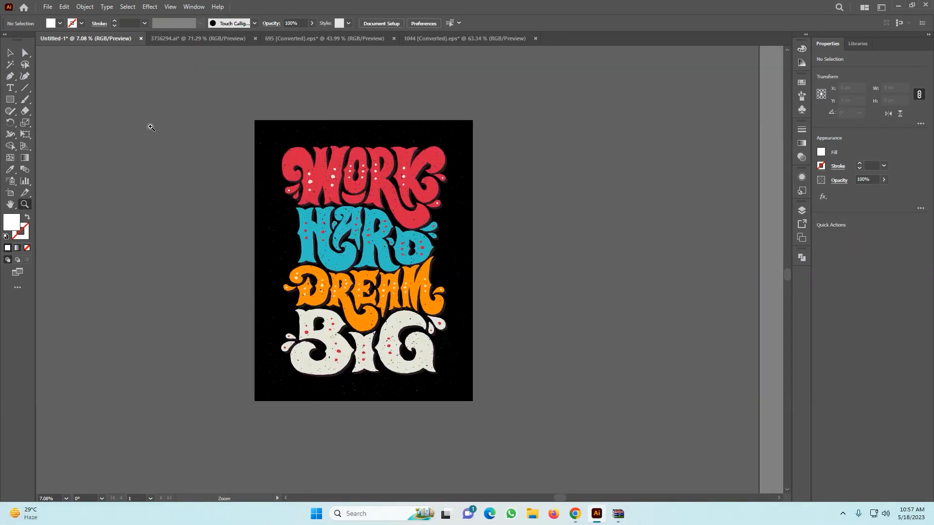
pyautogui.moveTo(321, 179); pyautogui.dragTo(352, 287)
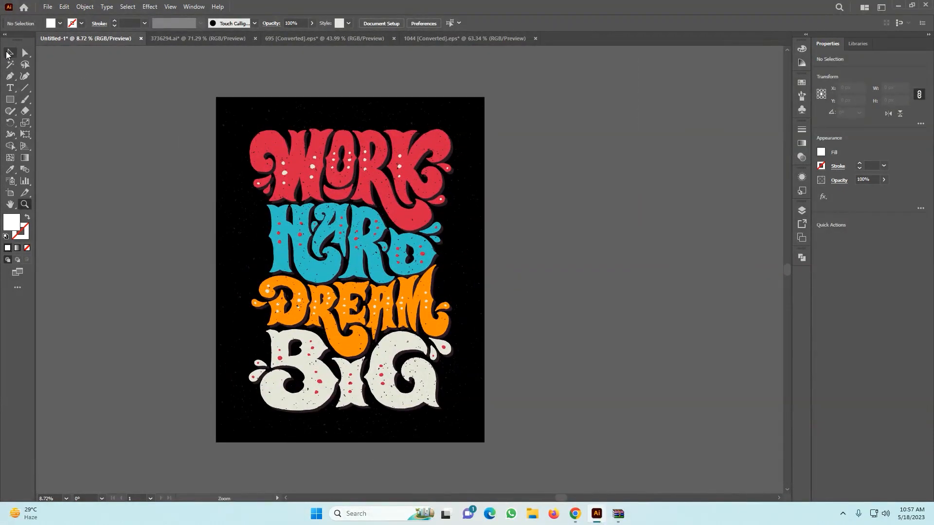
# Examine the parts of the WORK HARD DREAM BIG artwork by selecting the lettering group and the black background rectangle.
pyautogui.click(10, 53)
pyautogui.click(327, 149)
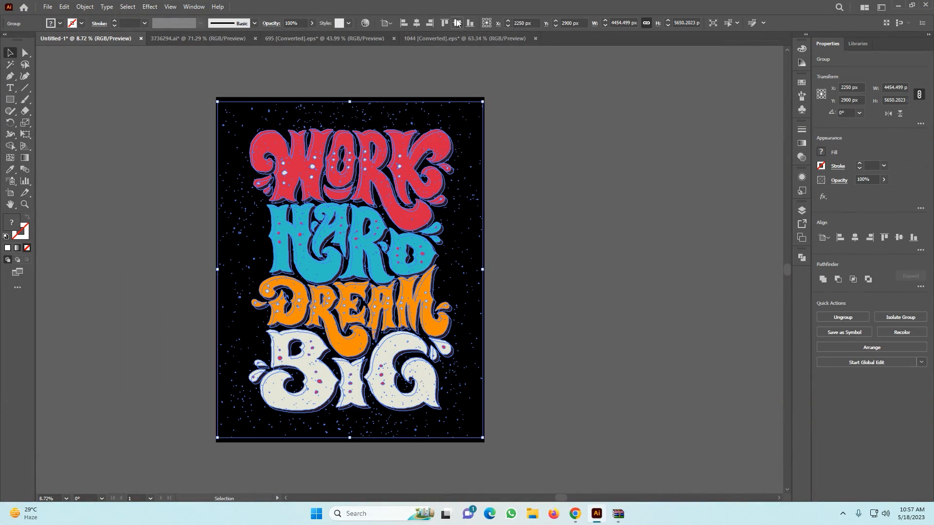
pyautogui.click(597, 262)
pyautogui.moveTo(177, 78); pyautogui.dragTo(653, 423)
pyautogui.scroll(-1, 652, 424)
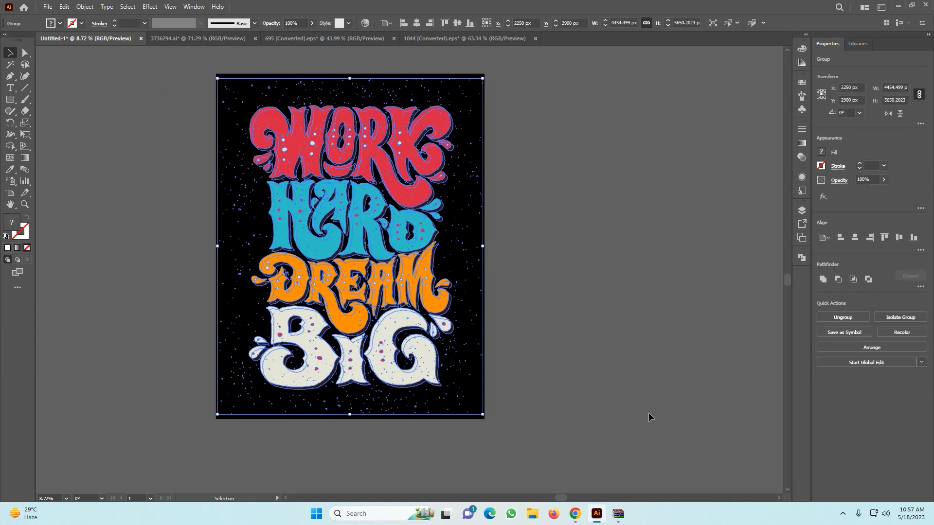
pyautogui.click(641, 413)
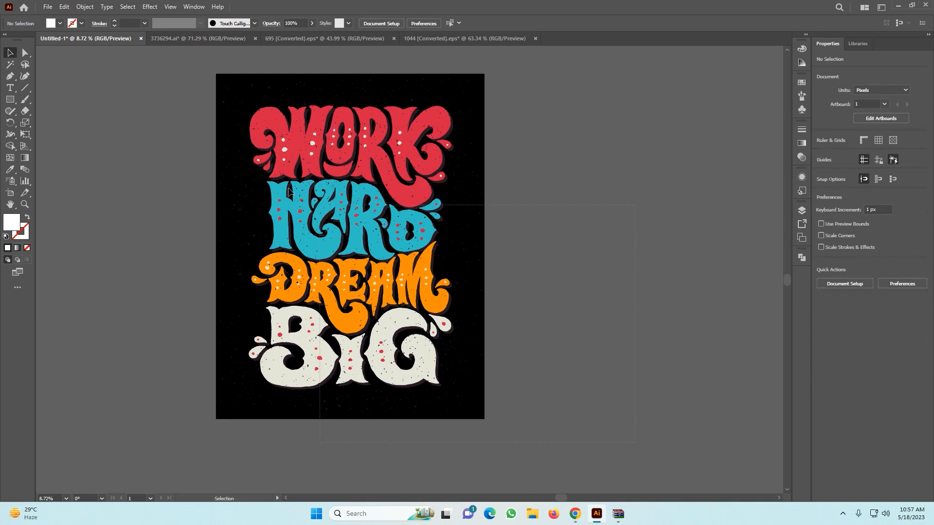
pyautogui.click(484, 205)
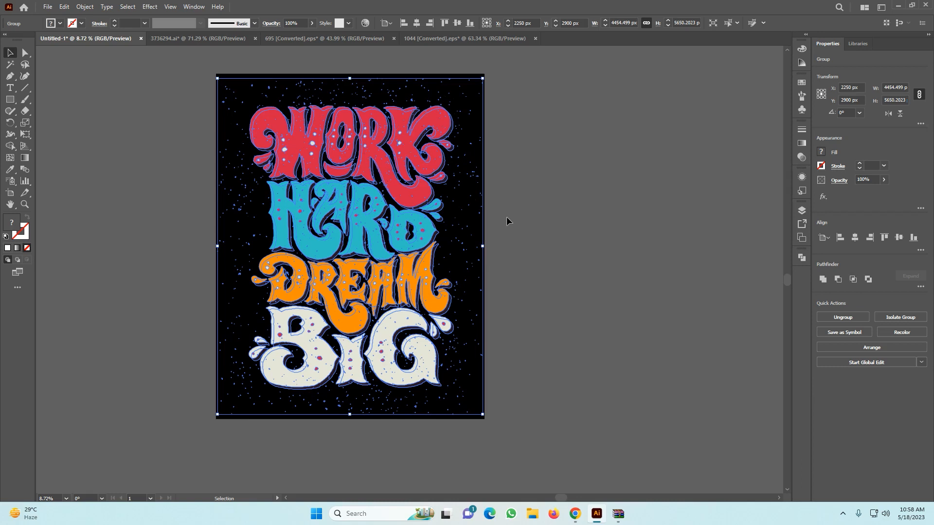
pyautogui.click(523, 247)
pyautogui.scroll(2, 535, 215)
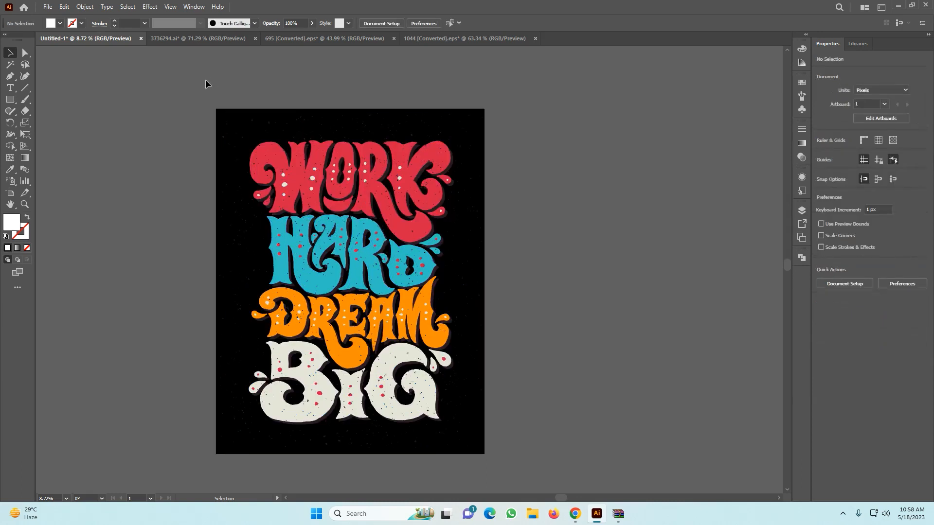
pyautogui.hotkey('ctrl', 'a')
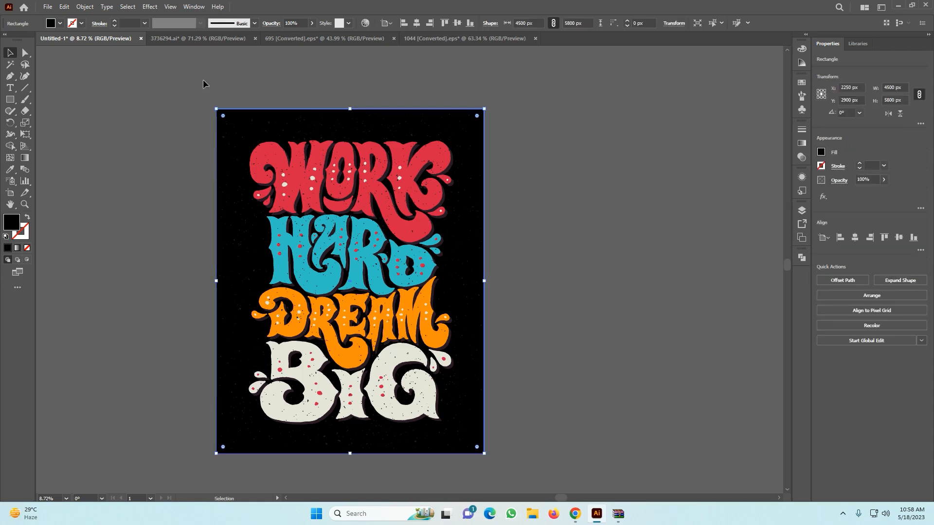
pyautogui.hotkey('ctrl', 'shift', 'a')
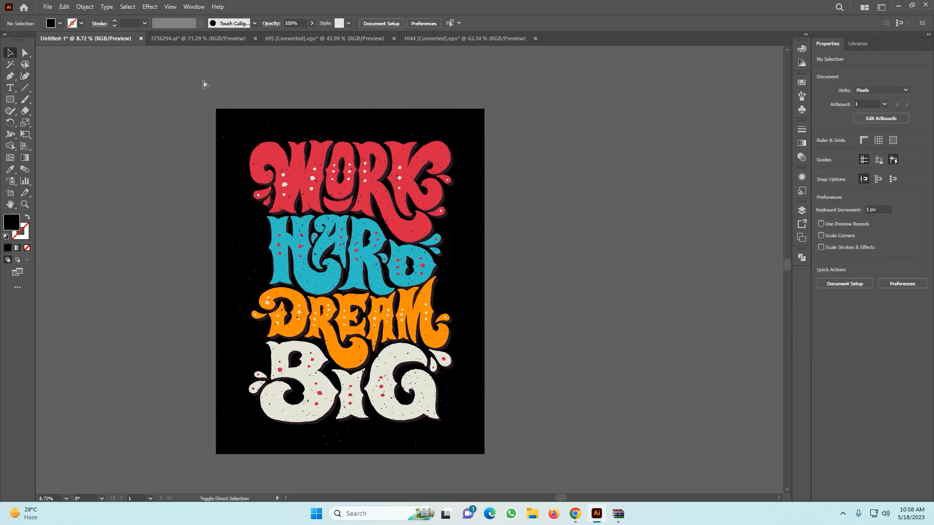
# Save the artwork to the Desktop in Adobe Illustrator format under the name "work hard".
pyautogui.hotkey('ctrl', 's')
pyautogui.press('Escape')
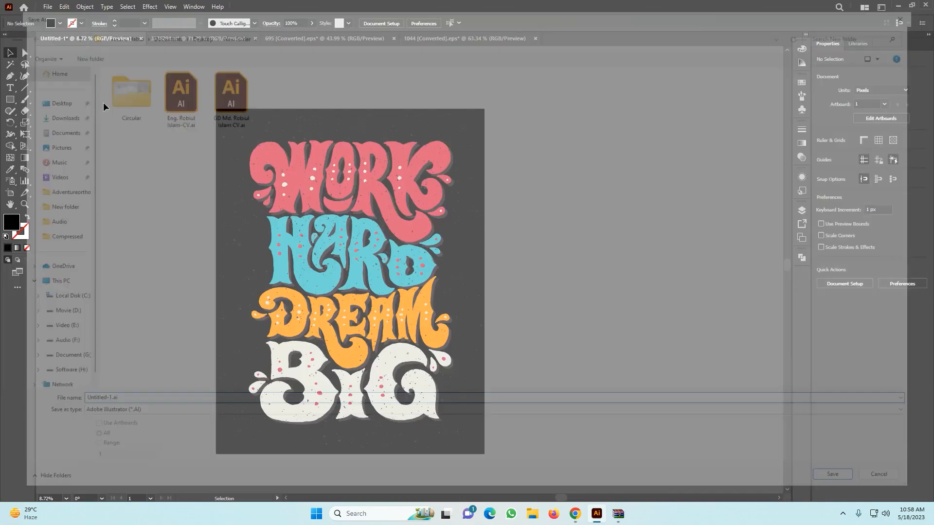
pyautogui.click(48, 6)
pyautogui.click(68, 108)
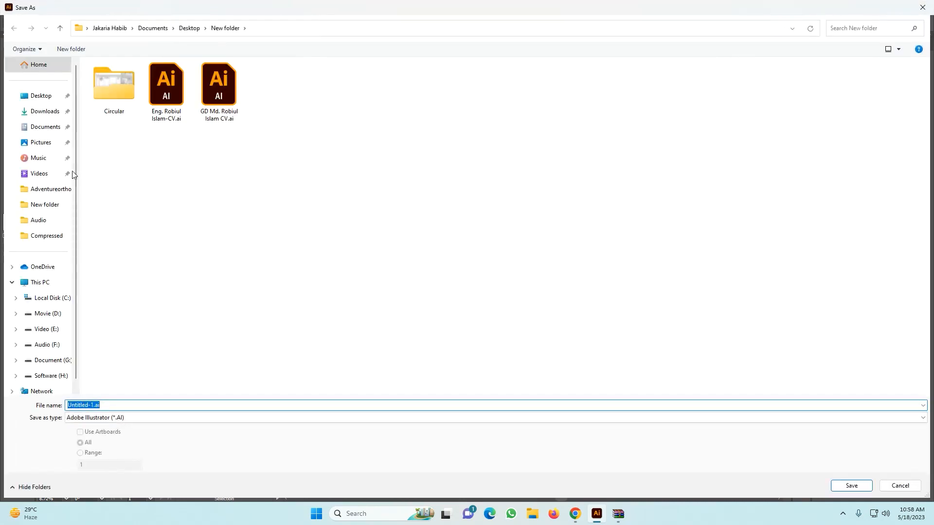
pyautogui.click(41, 96)
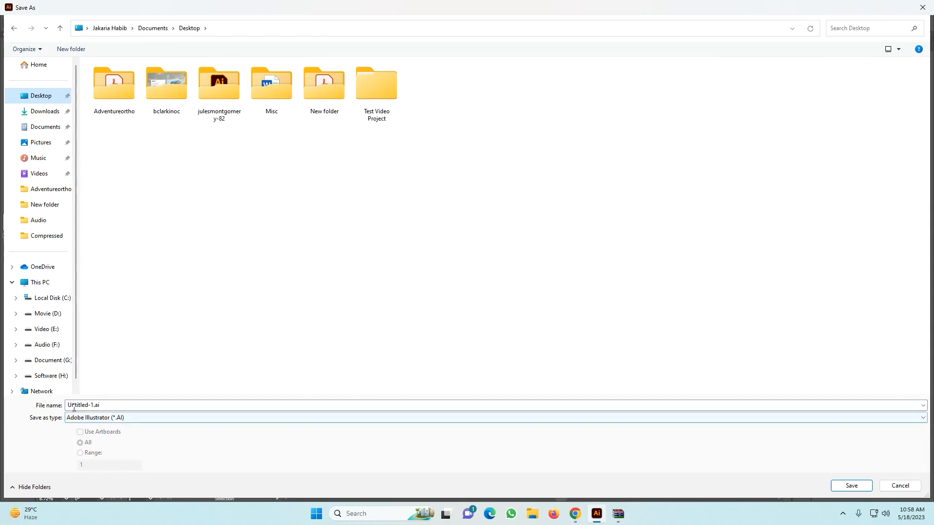
pyautogui.click(134, 404)
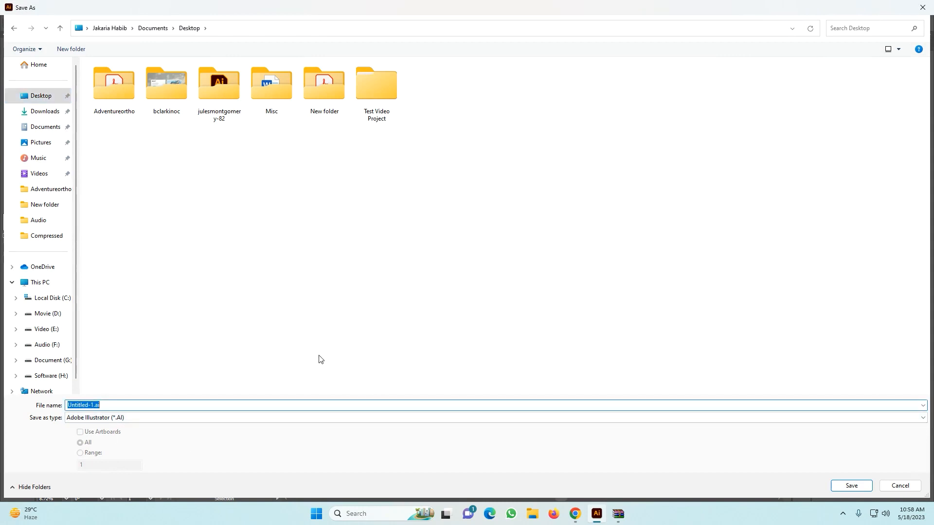
pyautogui.write('worl')
pyautogui.write(' hard')
pyautogui.press('Return')
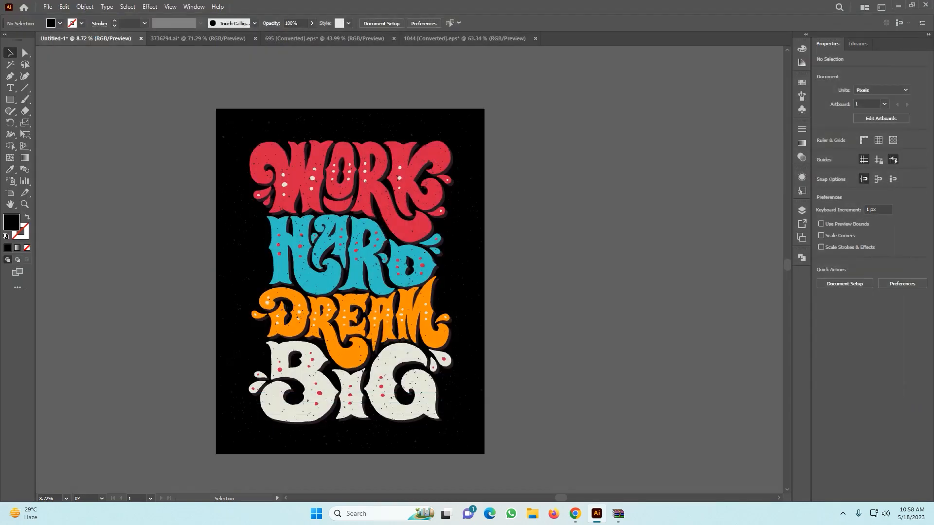
# Keep Illustrator 2020 as the file version and confirm the save options.
pyautogui.click(424, 116)
pyautogui.click(424, 115)
pyautogui.click(424, 116)
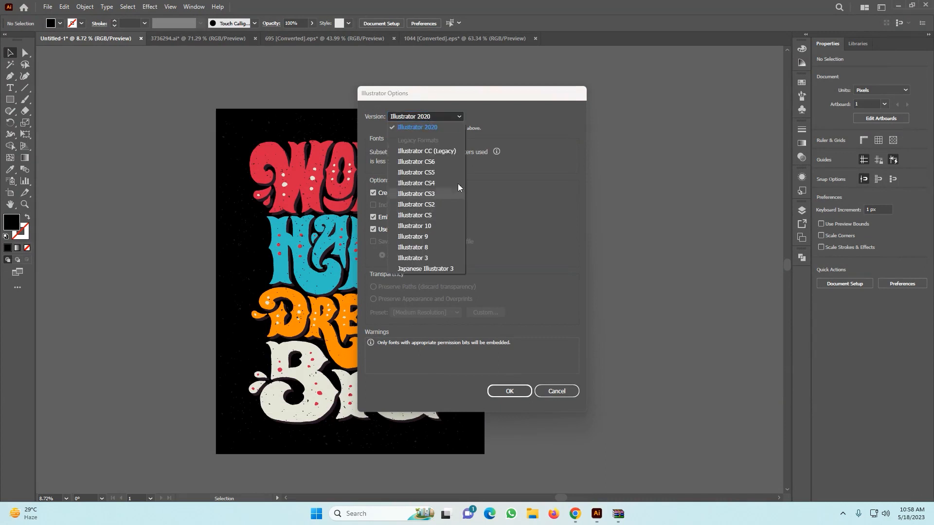
pyautogui.click(454, 119)
pyautogui.click(493, 392)
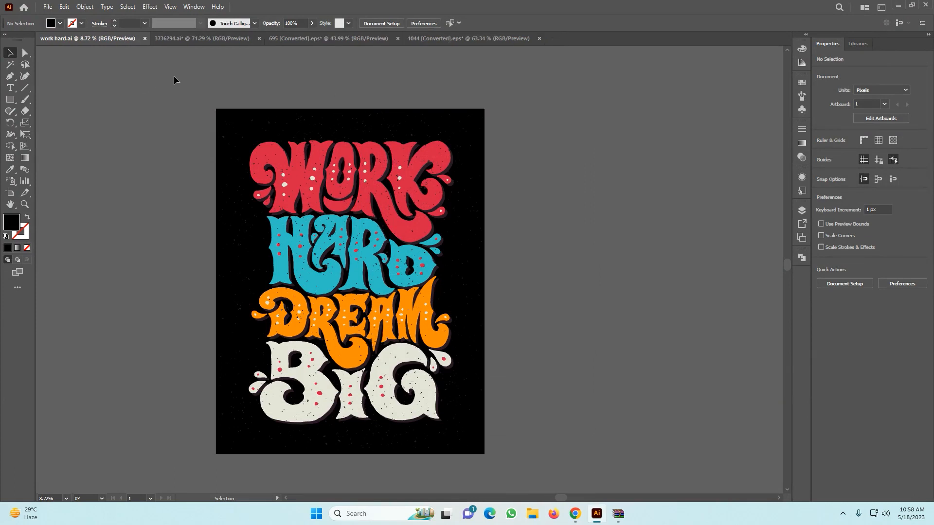
# Delete the black background rectangle behind the lettering.
pyautogui.click(477, 122)
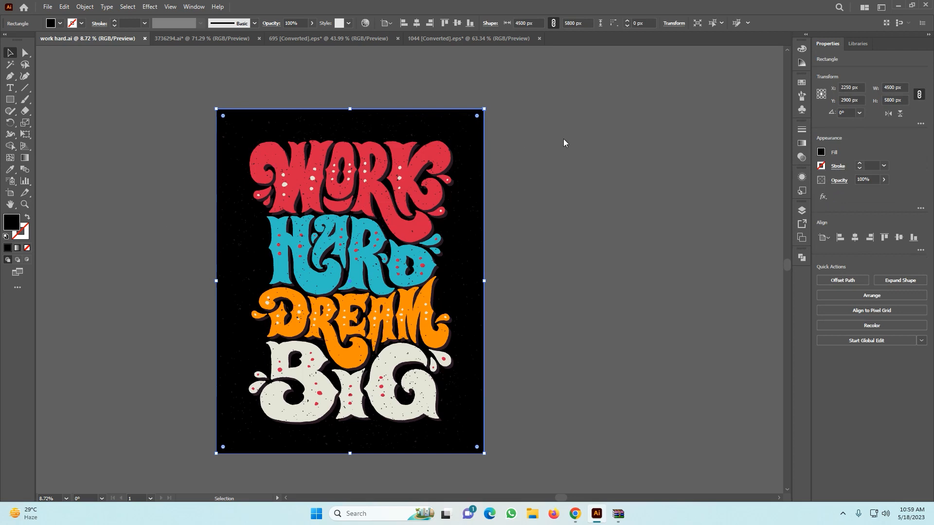
pyautogui.press('Delete')
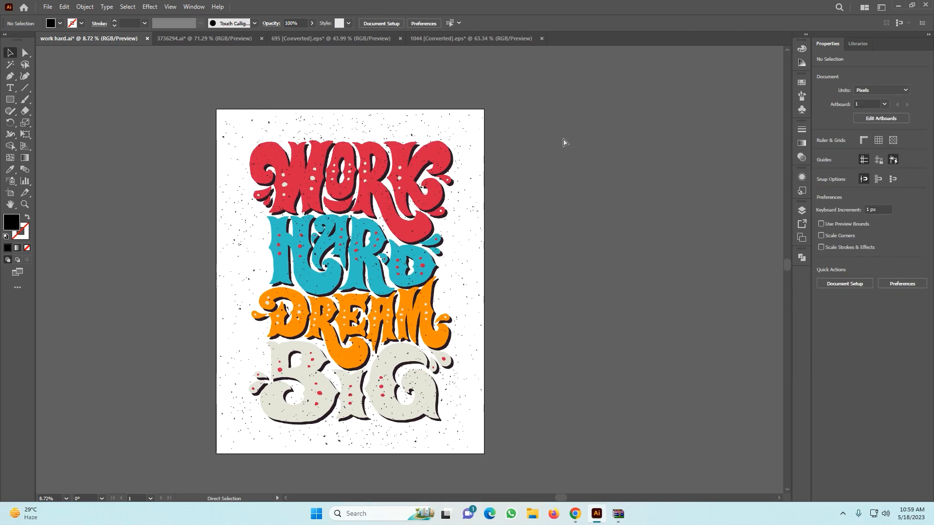
# Move the work hard.ai document to the last place among the open documents.
pyautogui.moveTo(87, 38); pyautogui.dragTo(200, 39)
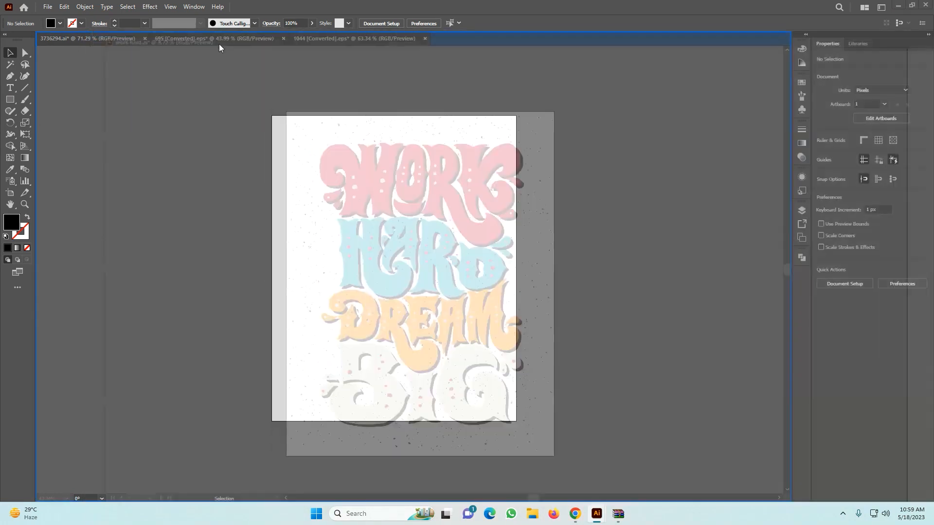
pyautogui.moveTo(342, 269); pyautogui.dragTo(641, 458)
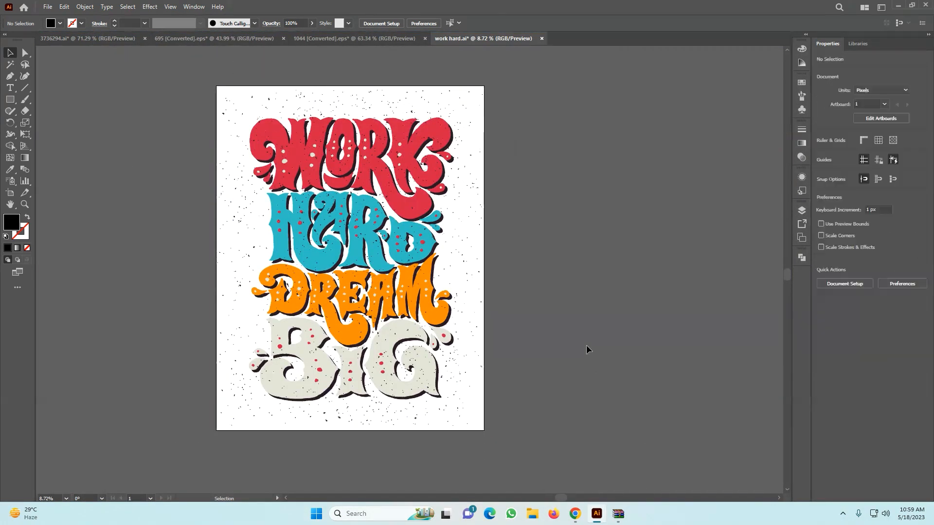
pyautogui.click(585, 349)
pyautogui.scroll(3, 586, 349)
pyautogui.press('z')
pyautogui.moveTo(550, 323); pyautogui.dragTo(481, 395)
pyautogui.moveTo(433, 281); pyautogui.dragTo(363, 323)
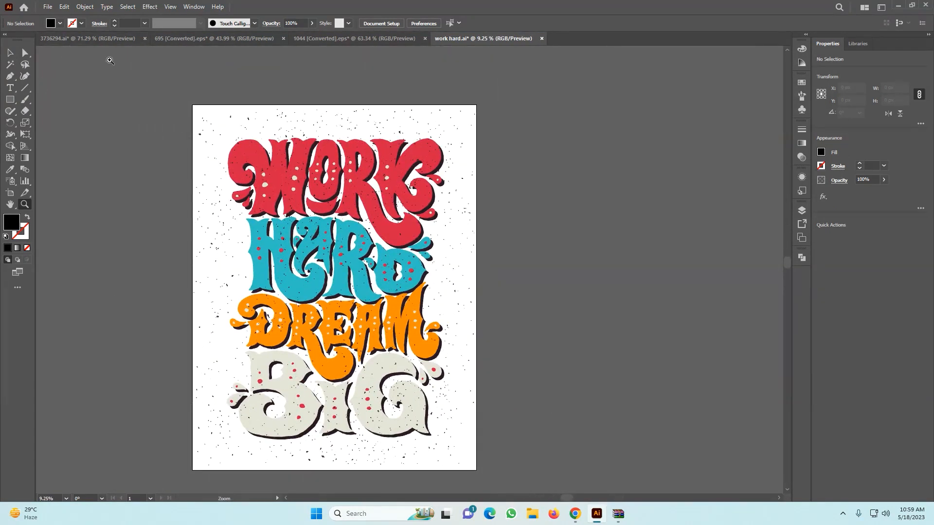
# Set up a Save for Web export of the lettering artwork in PNG-24 format.
pyautogui.click(48, 8)
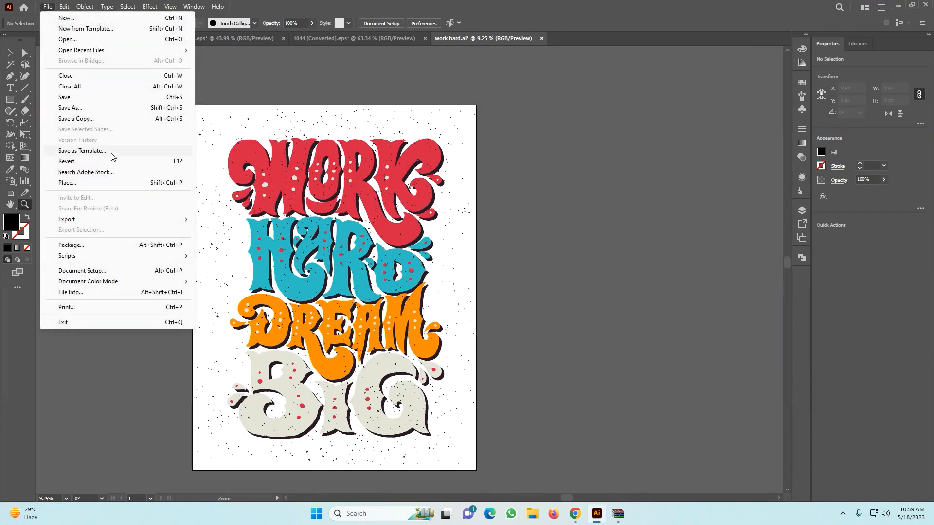
pyautogui.moveTo(117, 222)
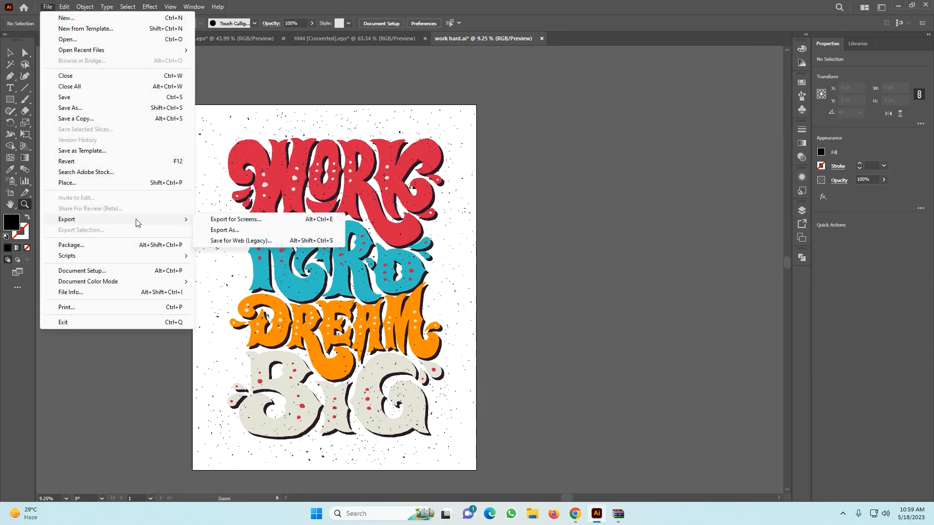
pyautogui.click(242, 241)
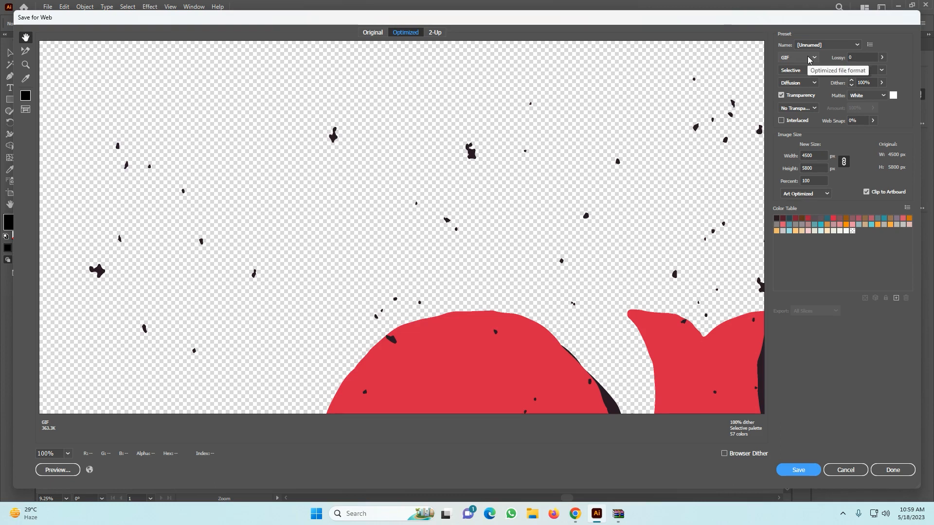
pyautogui.click(809, 59)
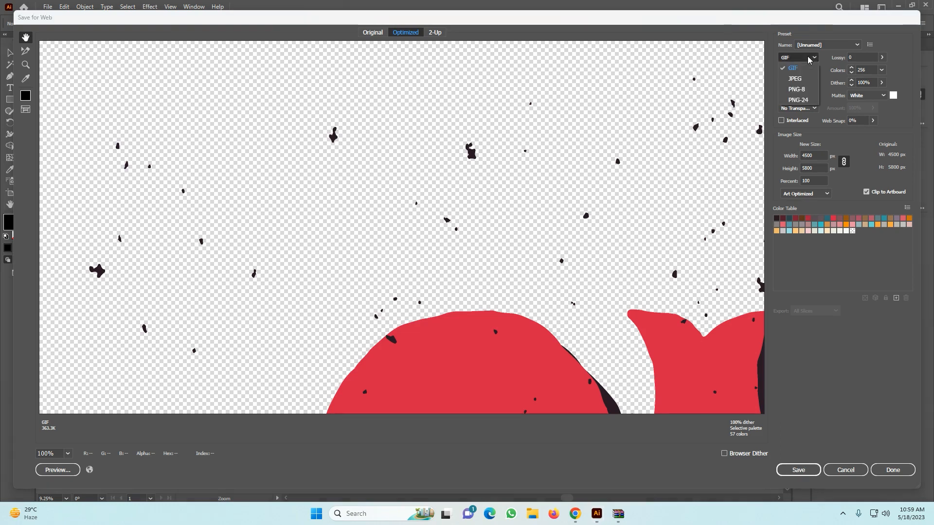
pyautogui.click(810, 100)
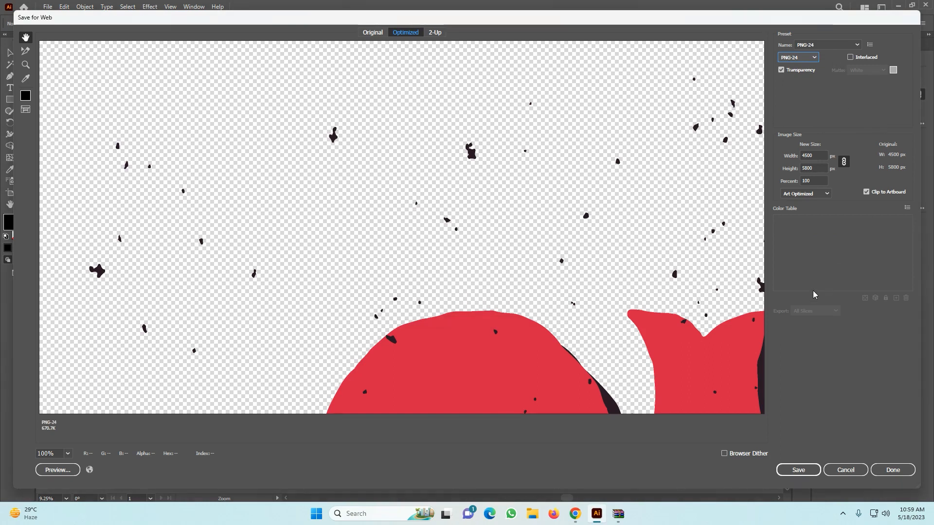
# Check the transparent preview and save the optimized image to the Desktop as work-hard.png.
pyautogui.scroll(-10, 363, 161)
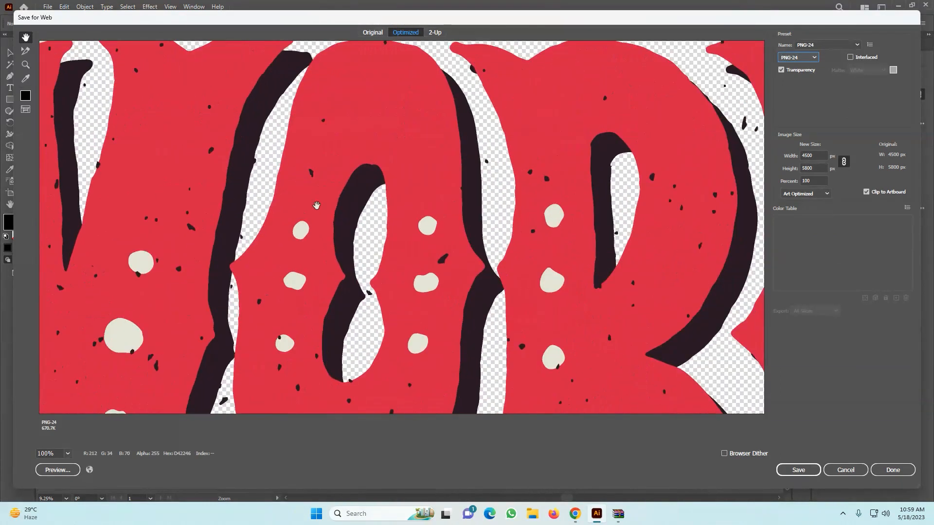
pyautogui.scroll(10, 459, 132)
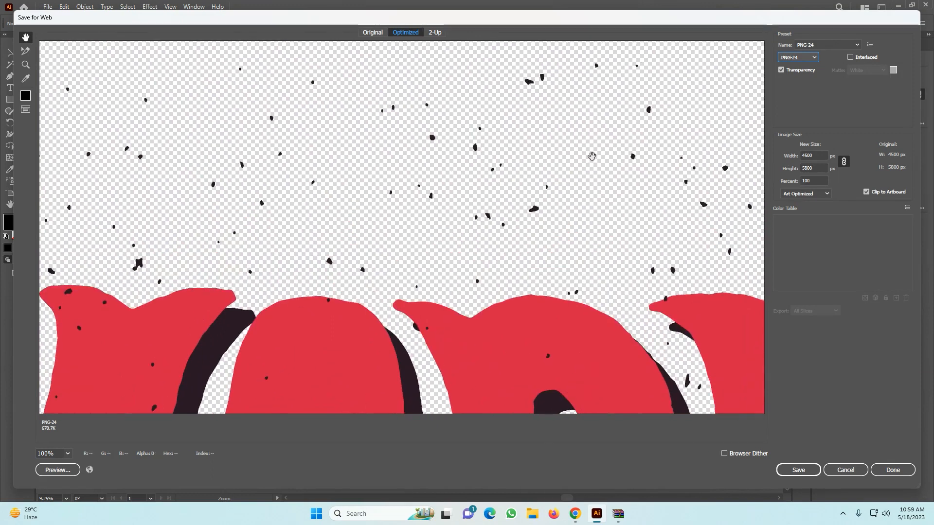
pyautogui.scroll(-10, 592, 156)
pyautogui.click(796, 470)
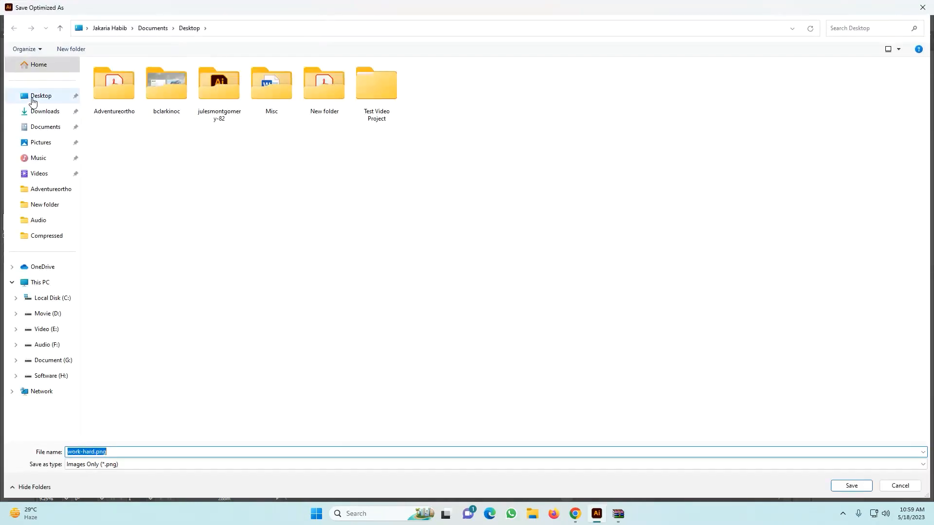
pyautogui.click(33, 101)
pyautogui.click(859, 490)
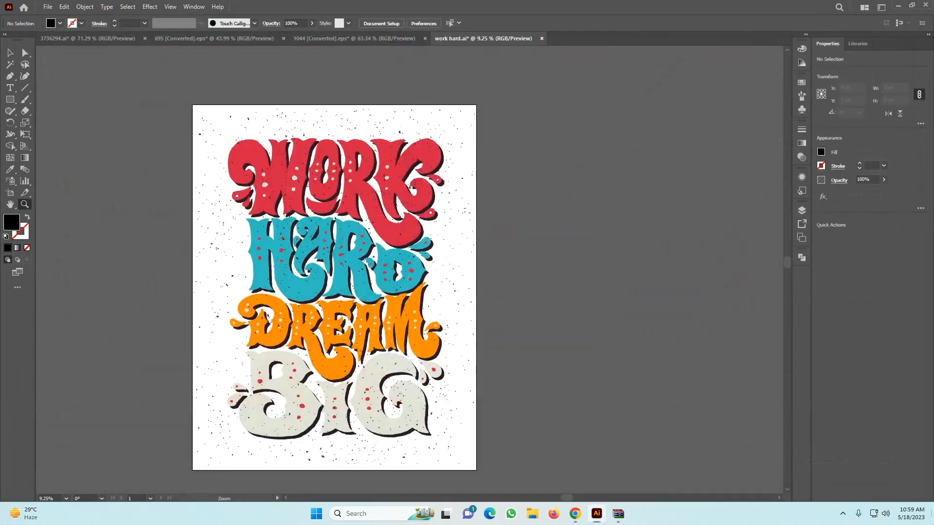
# Switch to the desktop, view the exported work-hard.png in the image viewer and close it.
pyautogui.click(597, 513)
pyautogui.doubleClick(31, 315)
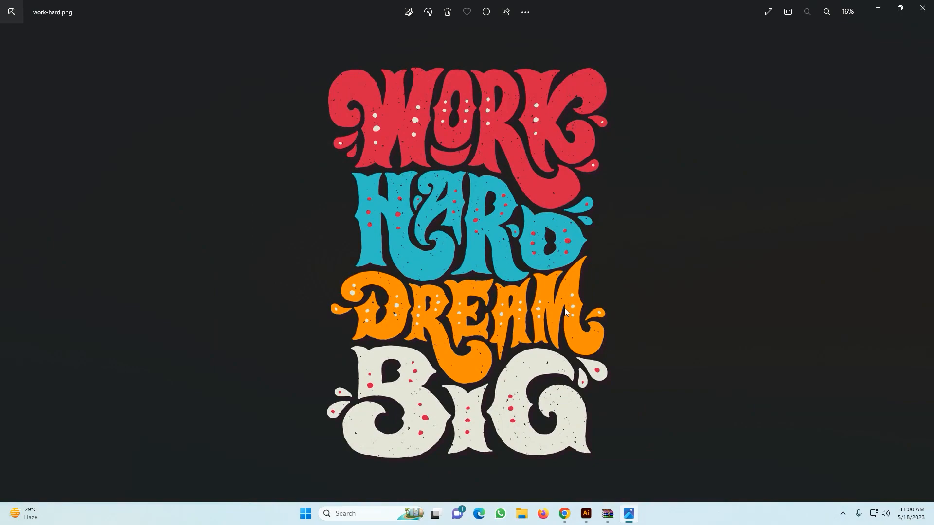
pyautogui.click(923, 7)
pyautogui.rightClick(384, 347)
pyautogui.click(418, 222)
pyautogui.moveTo(172, 401); pyautogui.dragTo(1, 297)
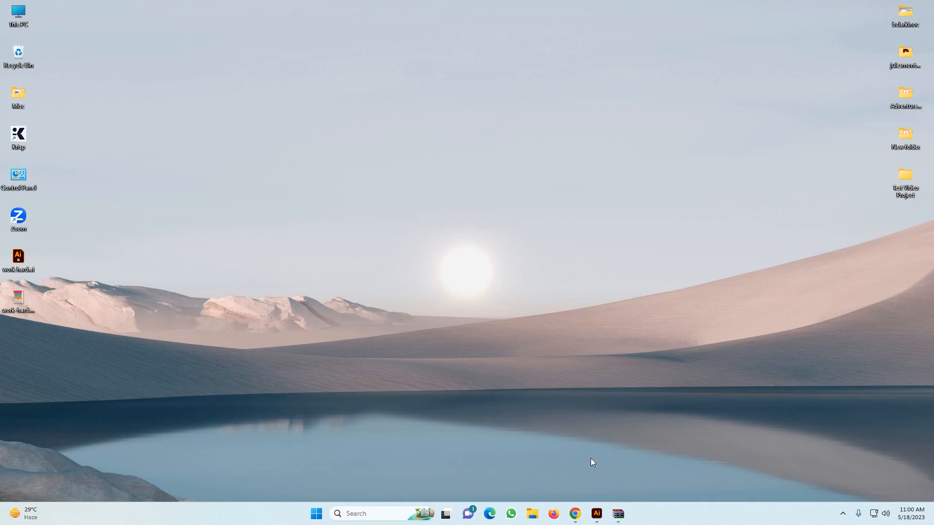
# Switch back to Illustrator, undo the deletion of the black background rectangle and clear the selection.
pyautogui.click(596, 514)
pyautogui.press('v')
pyautogui.click(137, 75)
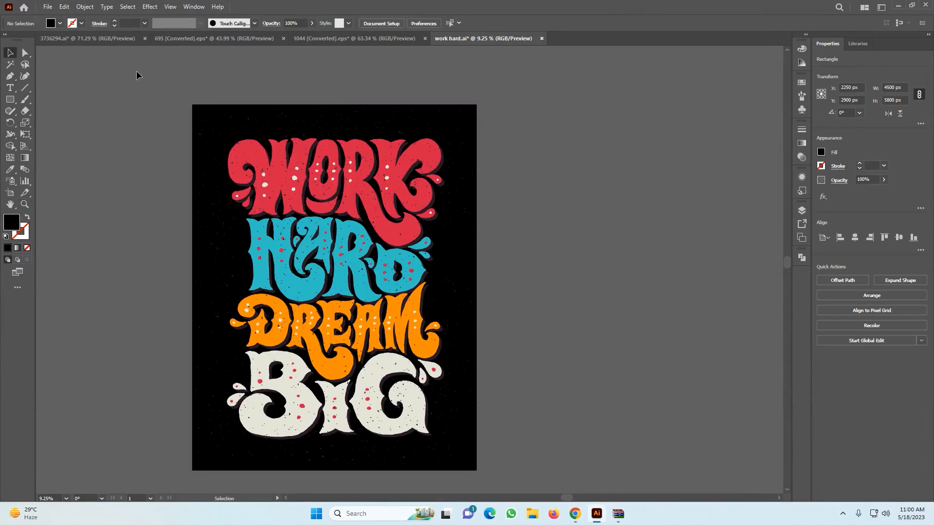
pyautogui.hotkey('ctrl', 'a')
pyautogui.click(544, 395)
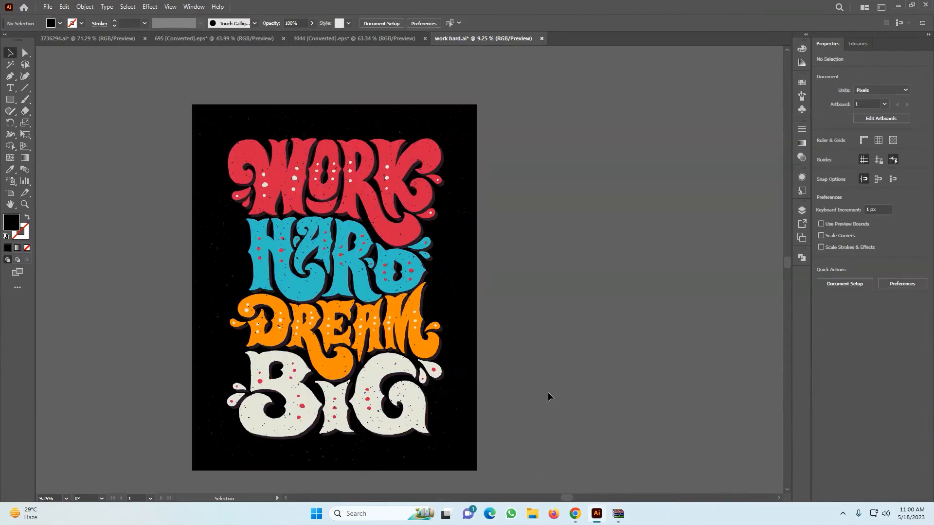